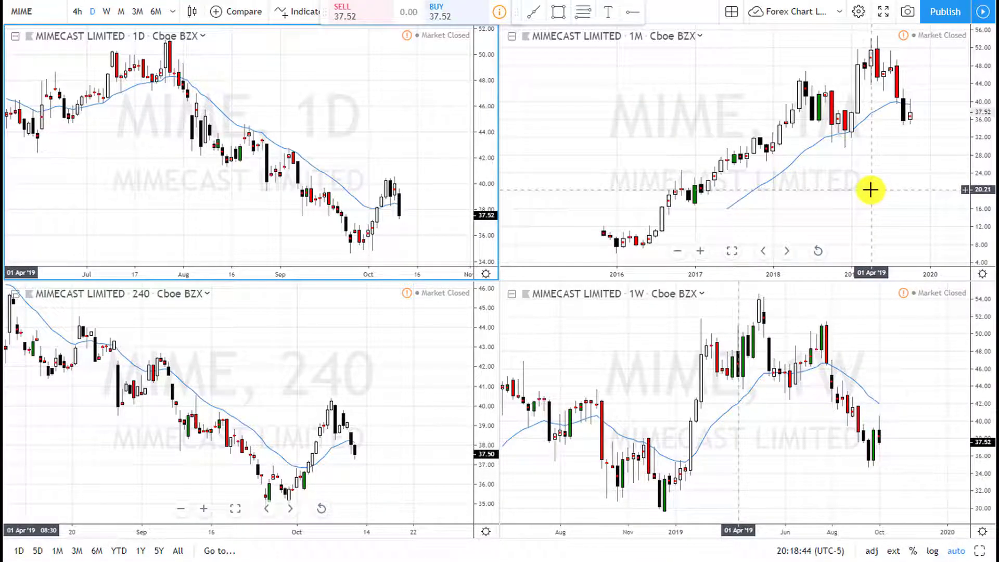
Maximize the monthly MIME chart to fill the window.
{"action": "left_click", "coordinate": [918, 225]}
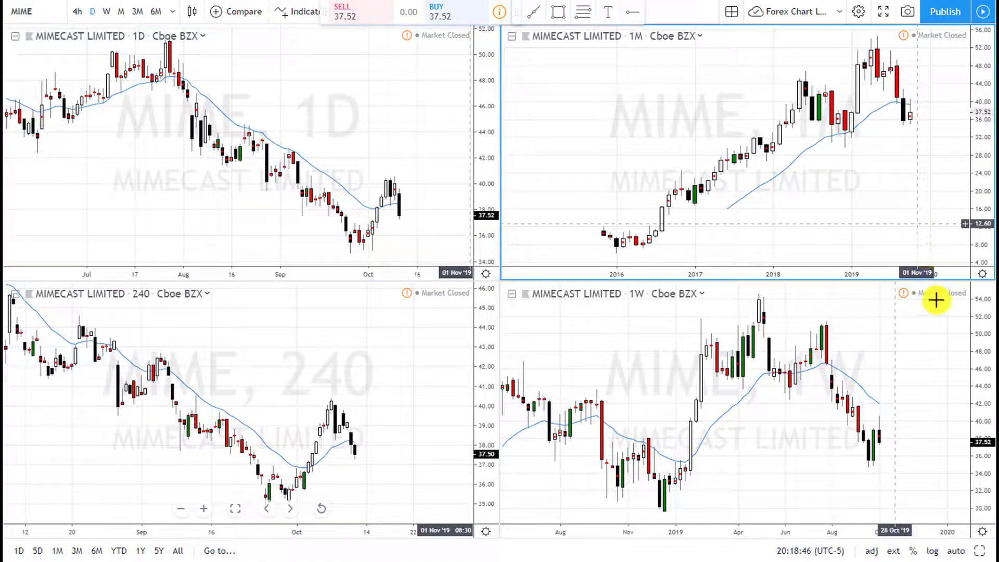
{"action": "left_click", "coordinate": [980, 551]}
{"action": "scroll", "coordinate": [831, 380], "scroll_direction": "up", "scroll_amount": 3}
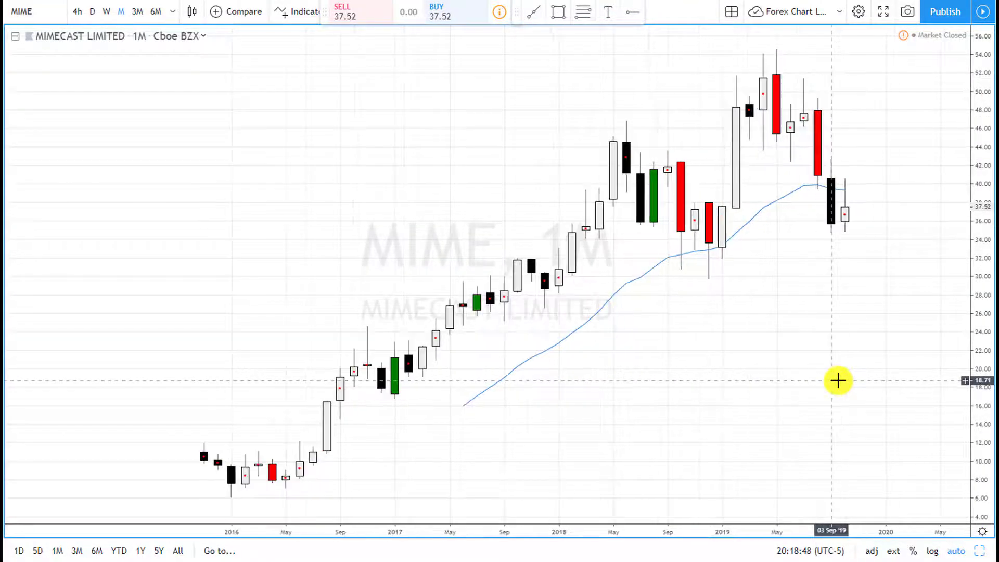
{"action": "scroll", "coordinate": [837, 380], "scroll_direction": "down", "scroll_amount": 1}
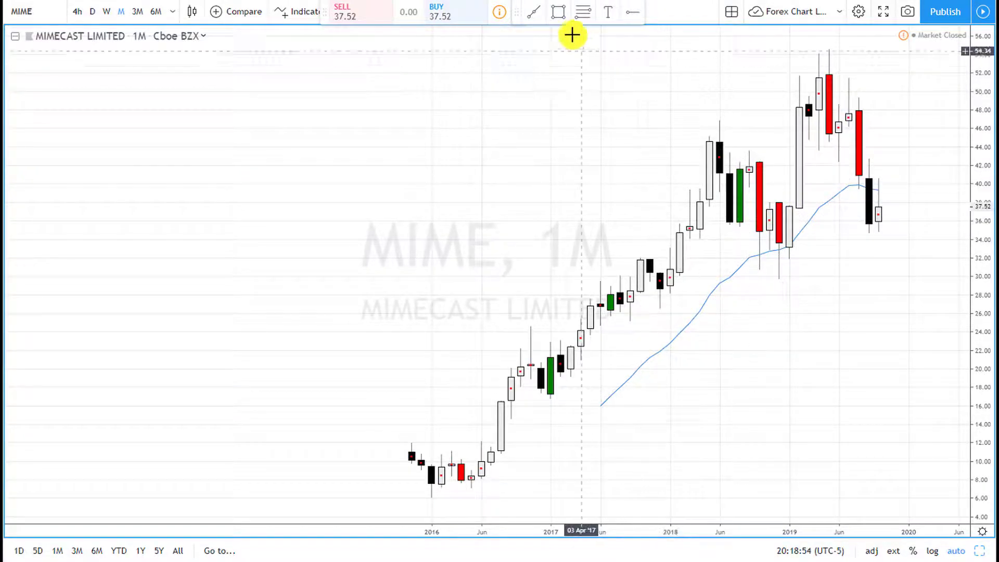
Draw a rectangle zone from 37.58 down to 29.68 starting at the Oct '18 candle.
{"action": "left_click", "coordinate": [585, 13]}
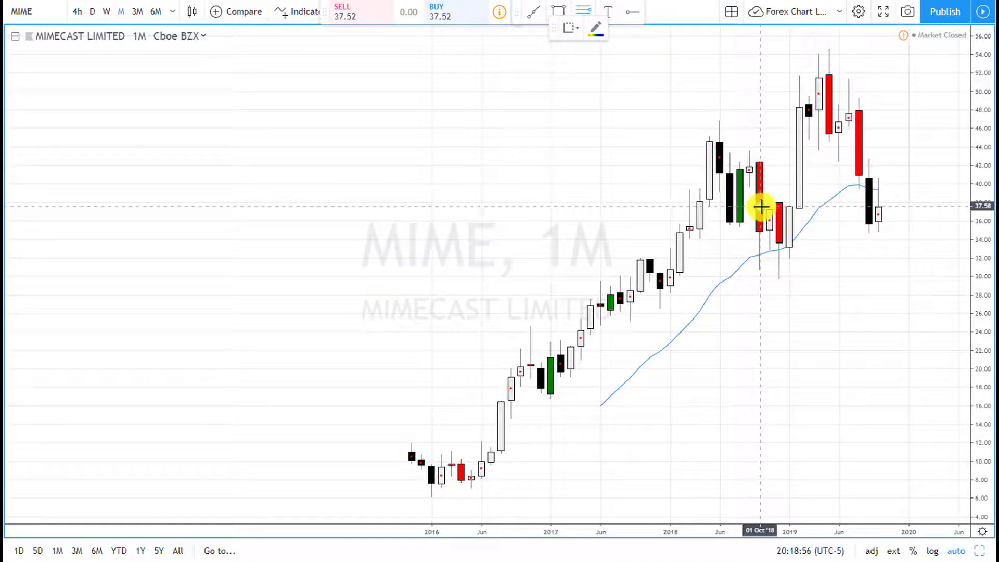
{"action": "left_click", "coordinate": [760, 207]}
{"action": "left_click", "coordinate": [819, 279]}
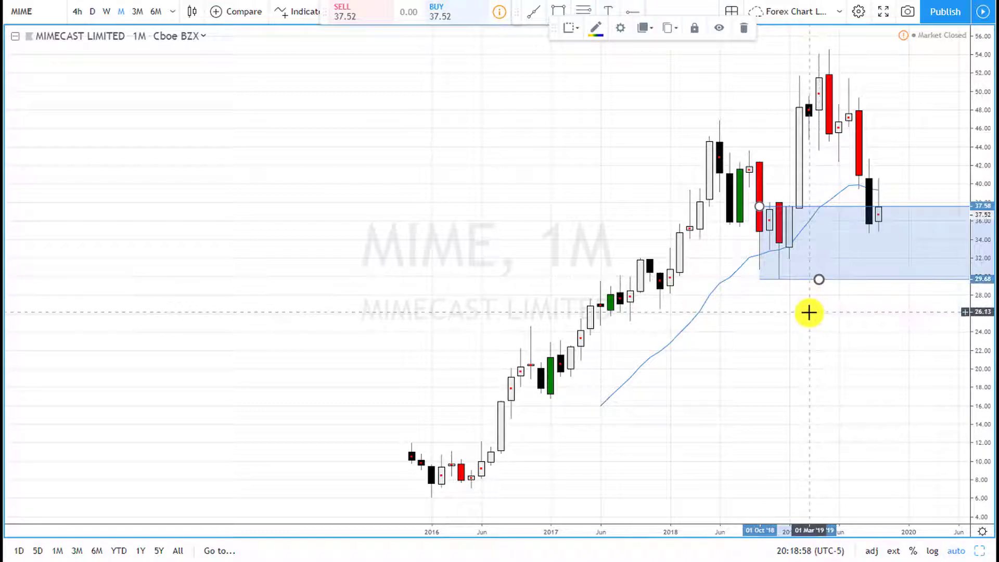
{"action": "left_click", "coordinate": [809, 312]}
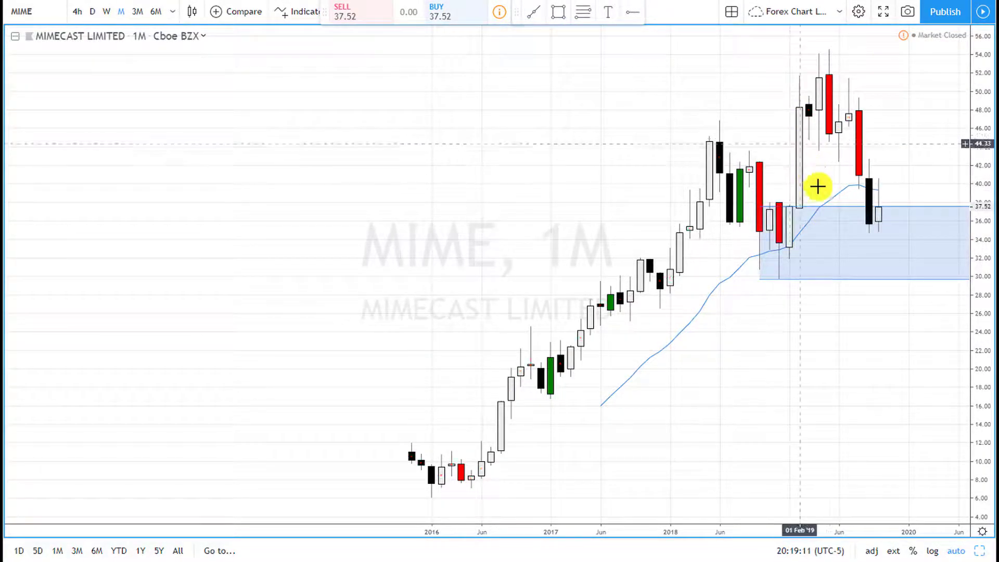
Draw three monthly rectangle zones: 30.63–26.75, 28.59–25.33 and 20.27–16.66.
{"action": "left_click", "coordinate": [588, 13]}
{"action": "mouse_move", "coordinate": [656, 269]}
{"action": "left_mouse_down"}
{"action": "mouse_move", "coordinate": [696, 317]}
{"action": "mouse_move", "coordinate": [690, 306]}
{"action": "left_mouse_up"}
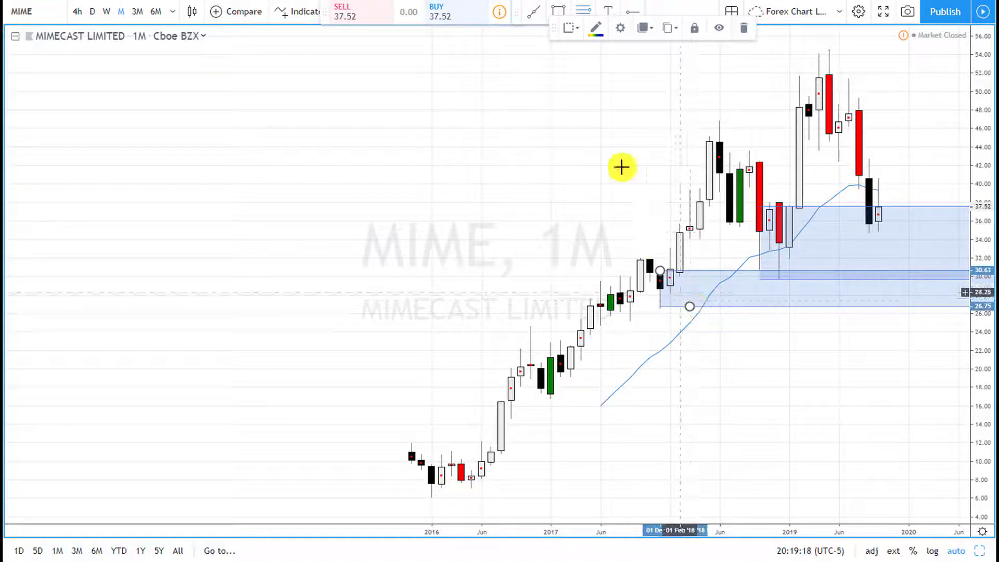
{"action": "left_click_drag", "start_coordinate": [600, 295], "coordinate": [639, 320]}
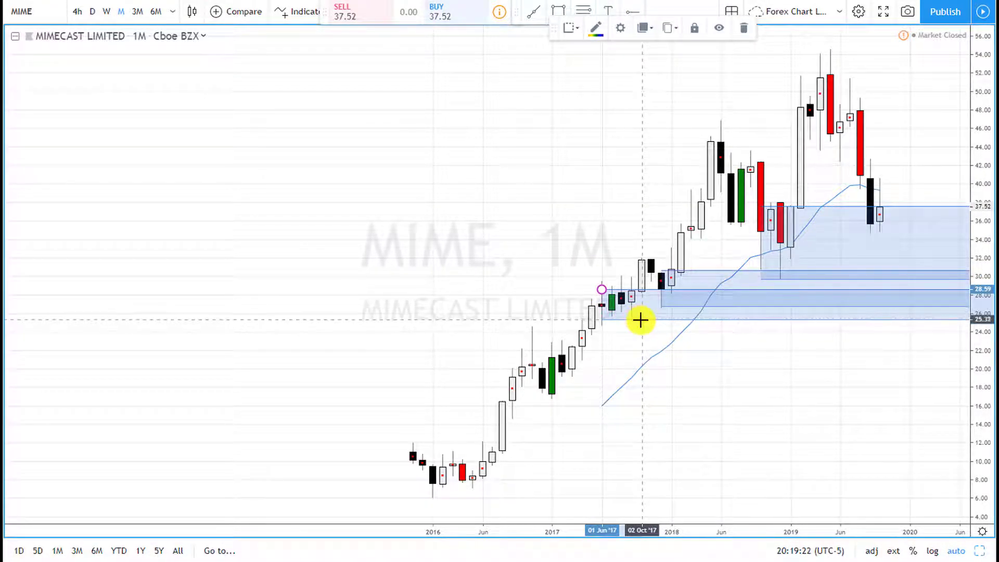
{"action": "left_click", "coordinate": [581, 13]}
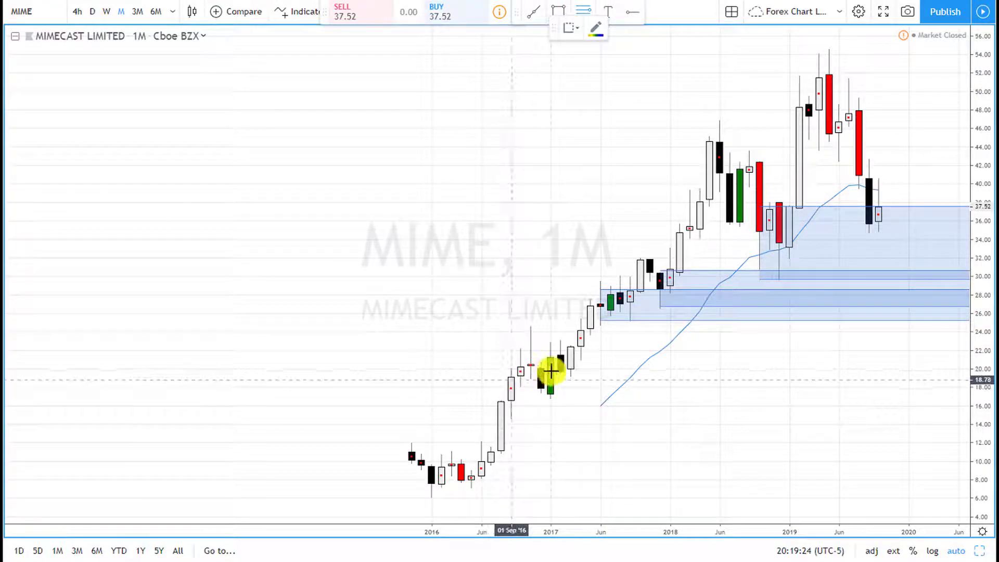
{"action": "left_click_drag", "start_coordinate": [541, 365], "coordinate": [590, 399]}
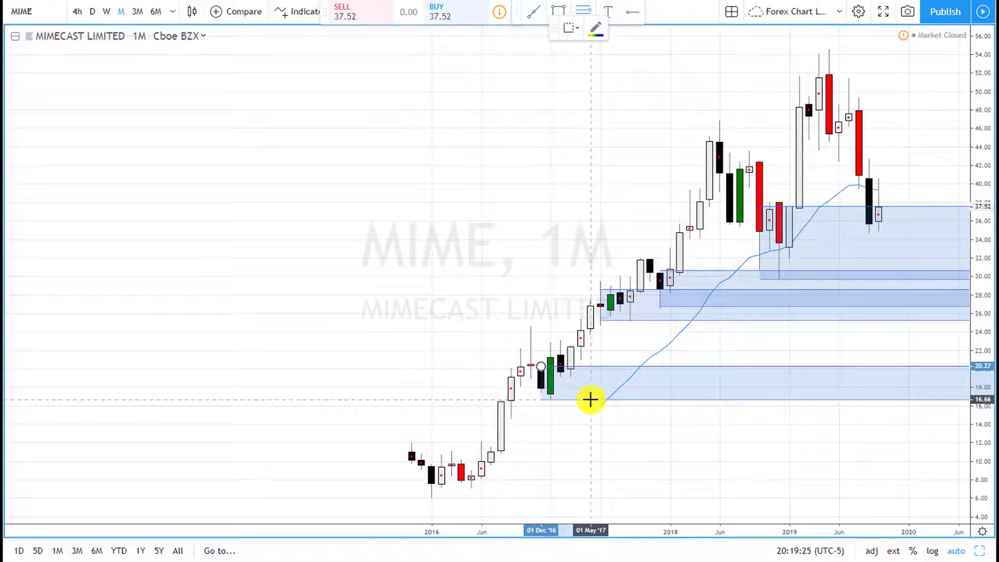
{"action": "left_click", "coordinate": [742, 347]}
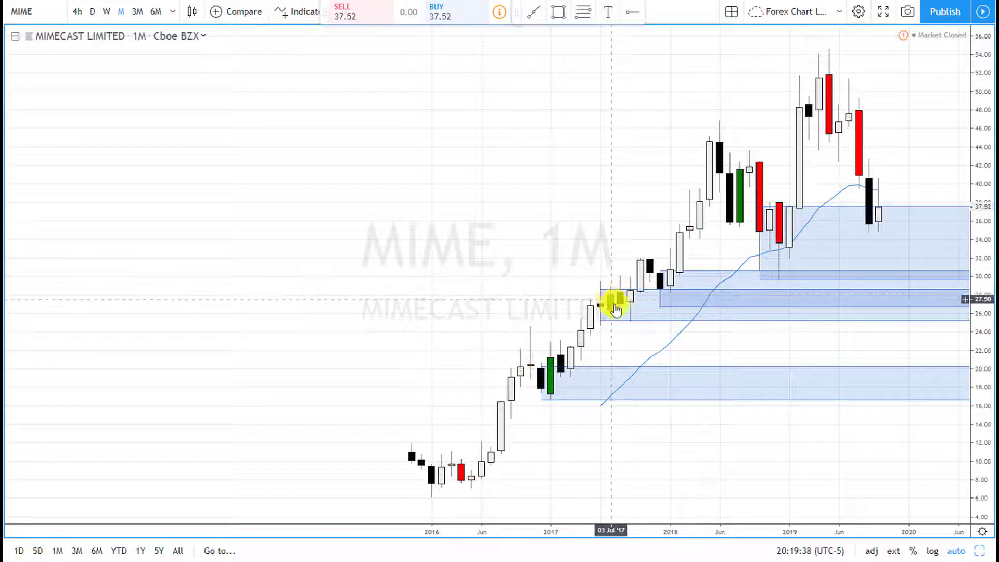
Restore the four-chart layout with the monthly panel keeping its four blue zones.
{"action": "left_click", "coordinate": [545, 377]}
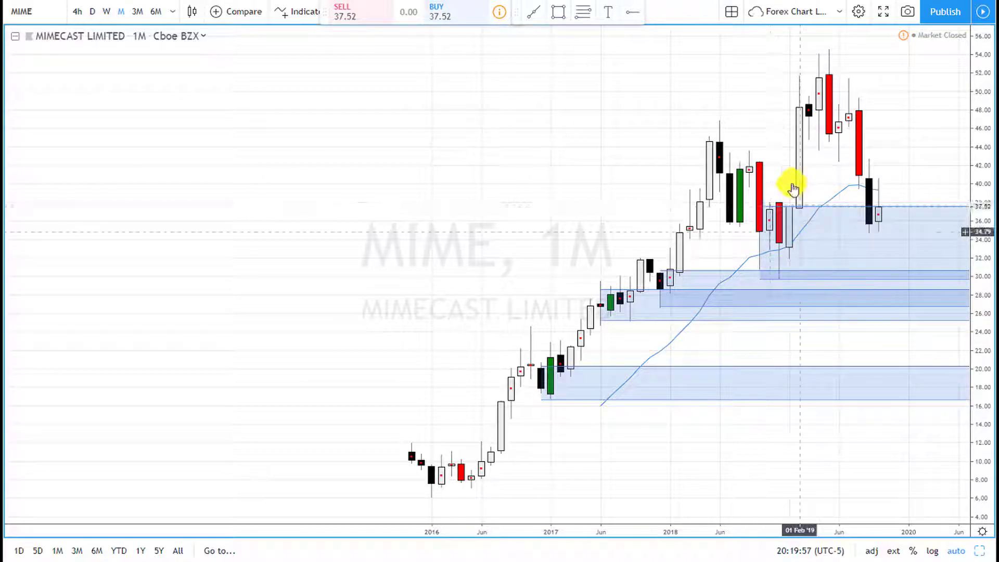
{"action": "left_click", "coordinate": [791, 214]}
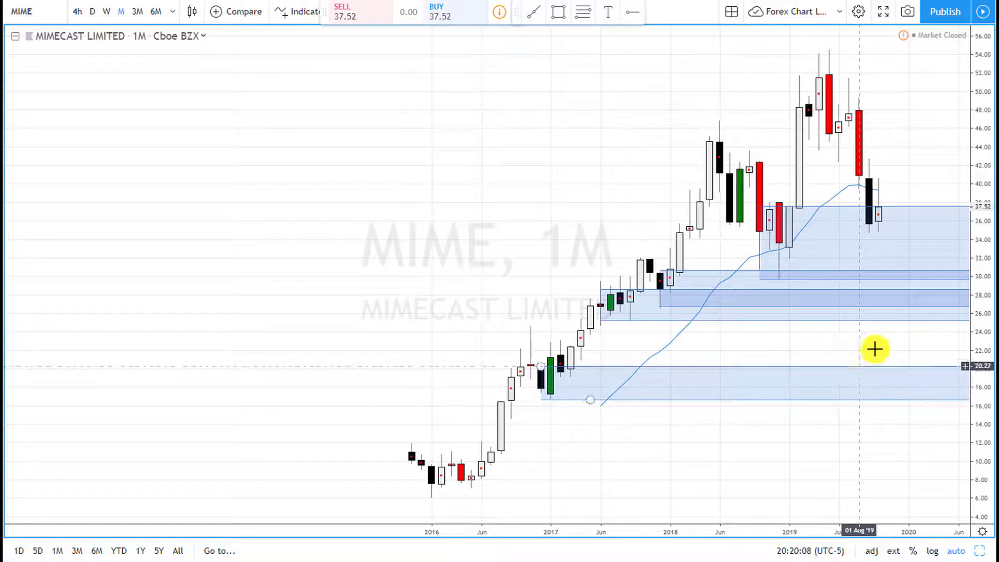
{"action": "left_click", "coordinate": [980, 547]}
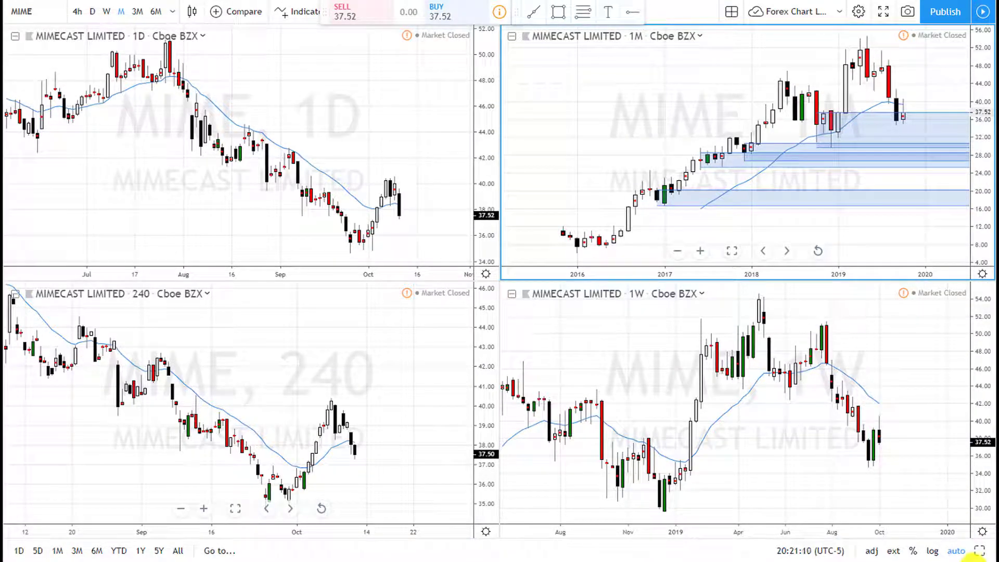
Maximize the weekly MIME chart to fill the window.
{"action": "left_click", "coordinate": [981, 551]}
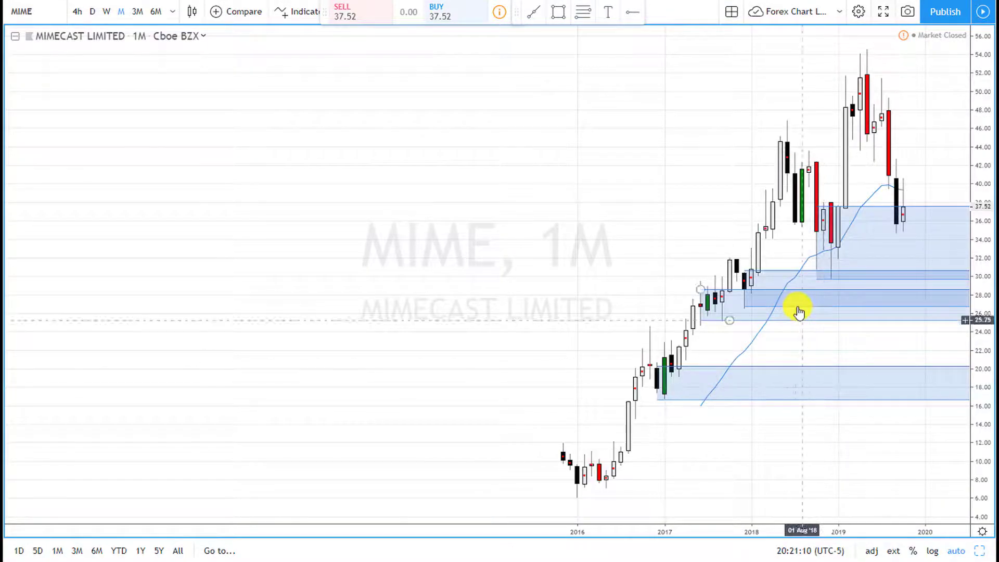
{"action": "left_click", "coordinate": [980, 552]}
{"action": "left_click", "coordinate": [885, 474]}
{"action": "left_click", "coordinate": [982, 553]}
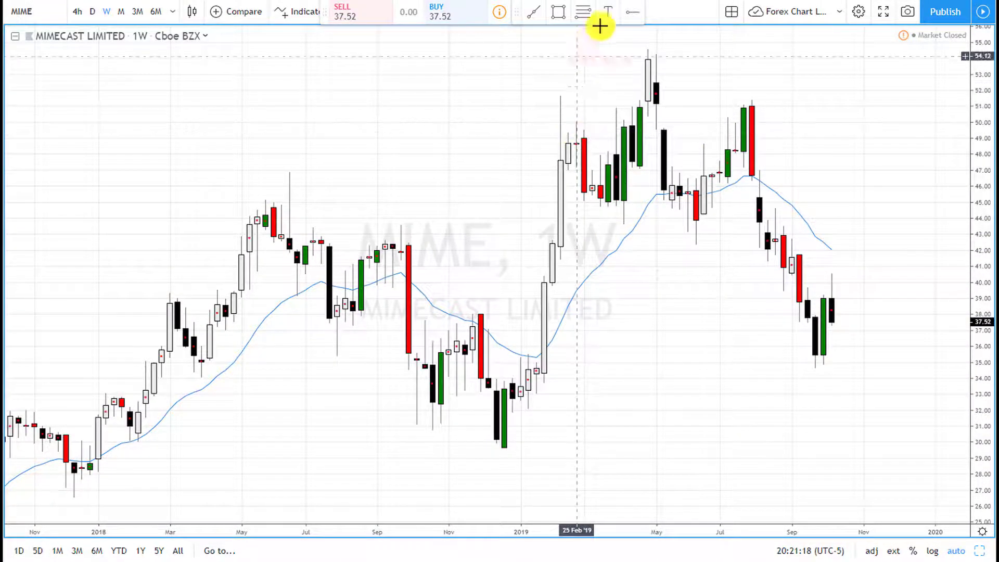
Draw a weekly zone from the 54.79 high down to 51.09, starting May 2019.
{"action": "left_click", "coordinate": [581, 17]}
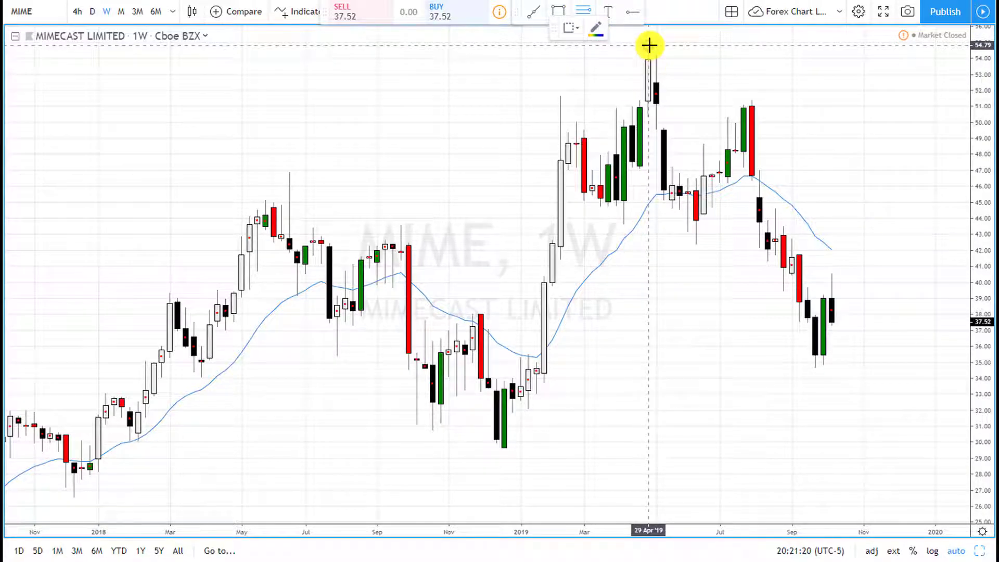
{"action": "left_click", "coordinate": [650, 45]}
{"action": "left_click", "coordinate": [673, 105]}
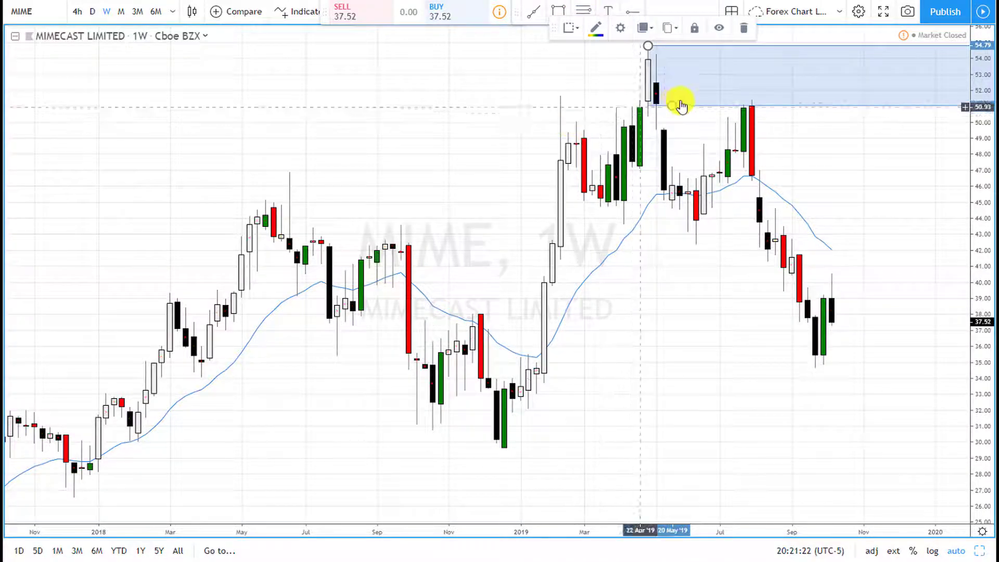
{"action": "left_click_drag", "start_coordinate": [674, 108], "coordinate": [678, 104]}
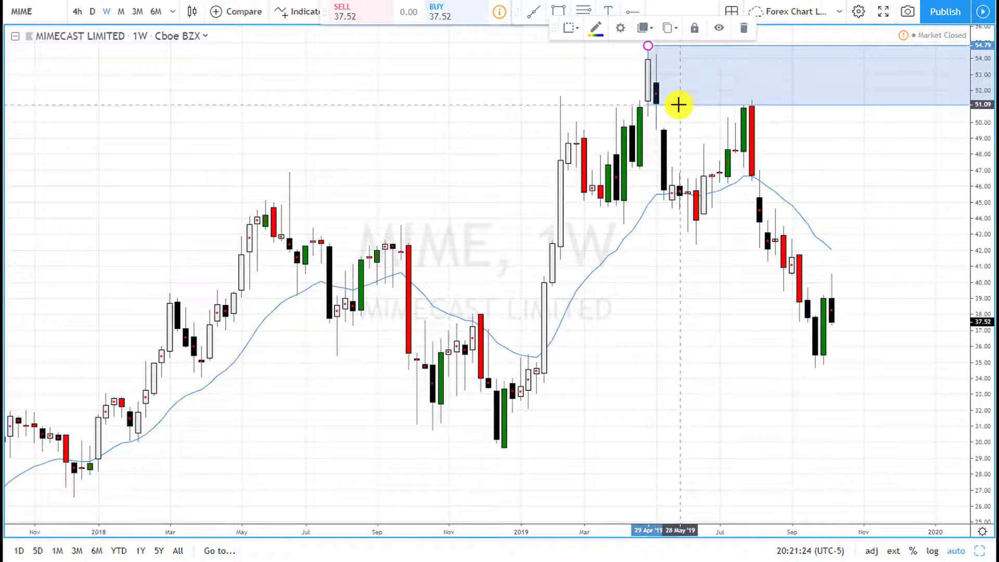
{"action": "left_click", "coordinate": [475, 145]}
{"action": "scroll", "coordinate": [627, 306], "scroll_direction": "right", "scroll_amount": 2}
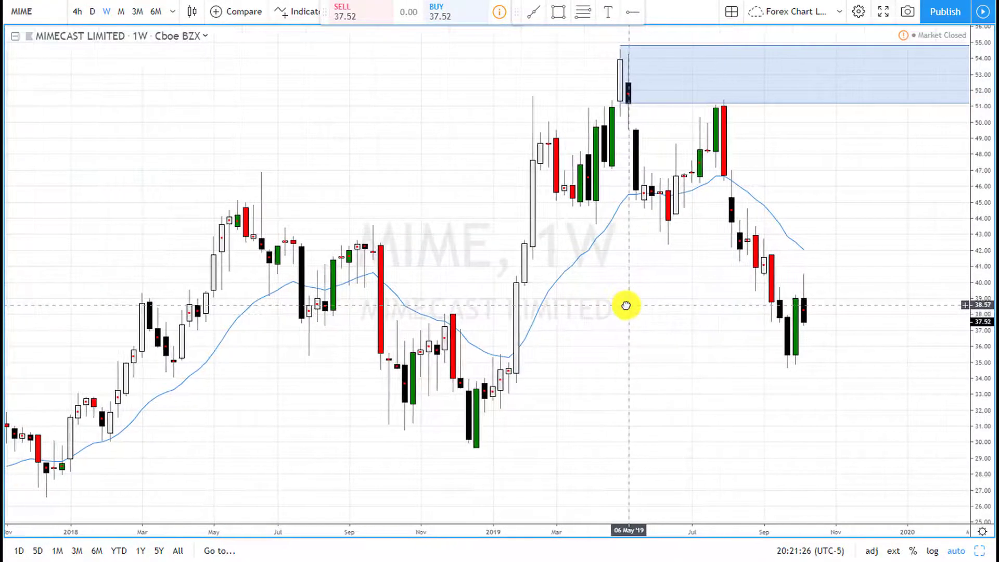
{"action": "scroll", "coordinate": [609, 306], "scroll_direction": "down", "scroll_amount": 3}
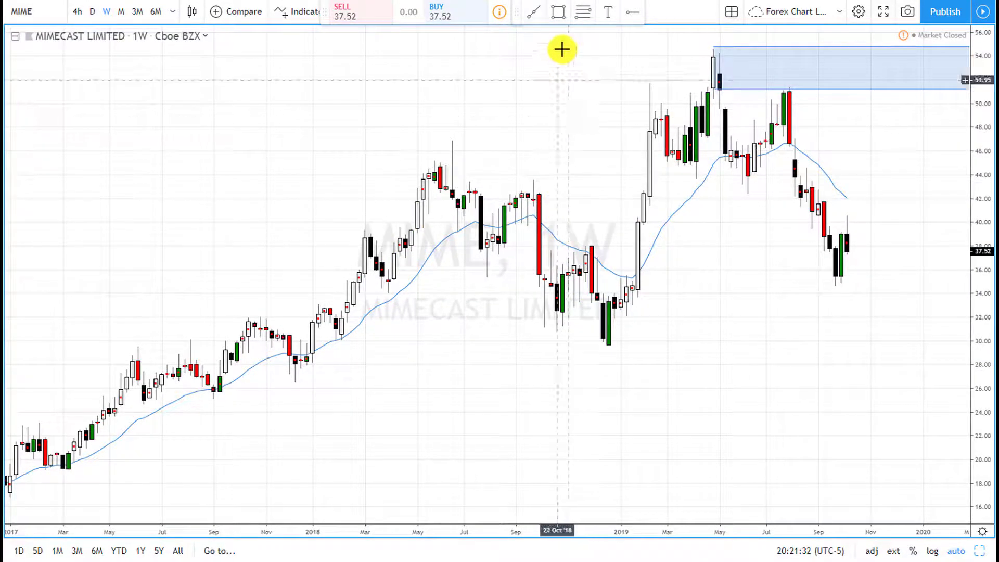
Draw weekly zones 35.34–32.10 and 33.06–29.56, then restore the four-chart layout.
{"action": "left_click", "coordinate": [584, 23]}
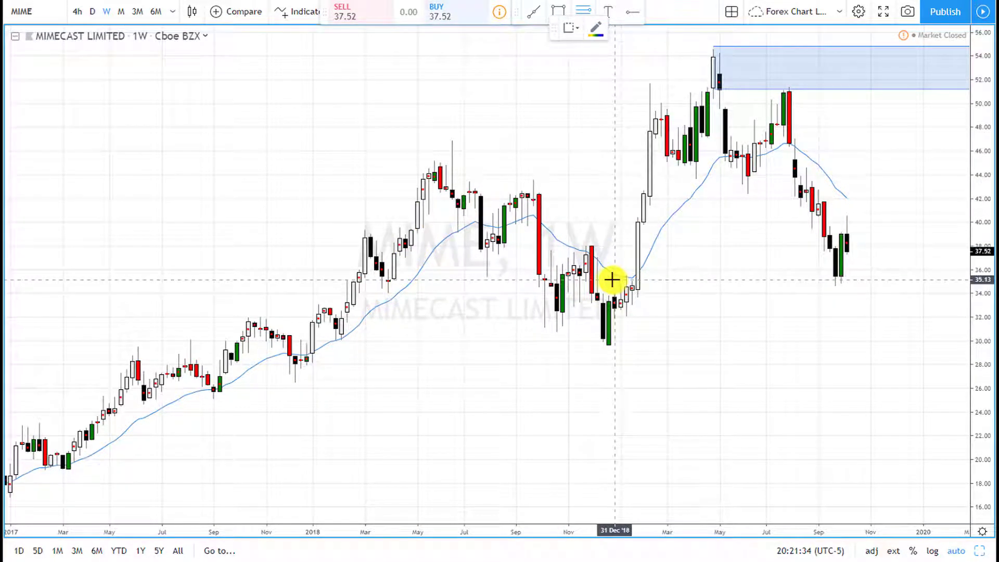
{"action": "left_click_drag", "start_coordinate": [620, 277], "coordinate": [656, 316]}
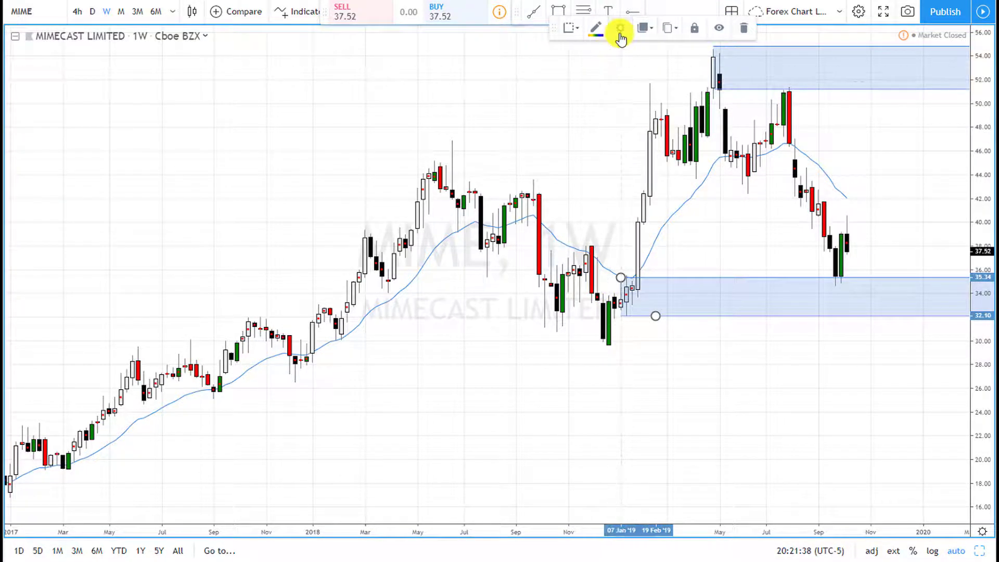
{"action": "left_click", "coordinate": [585, 10]}
{"action": "mouse_move", "coordinate": [596, 308]}
{"action": "left_mouse_down"}
{"action": "mouse_move", "coordinate": [647, 362]}
{"action": "mouse_move", "coordinate": [661, 347]}
{"action": "left_mouse_up"}
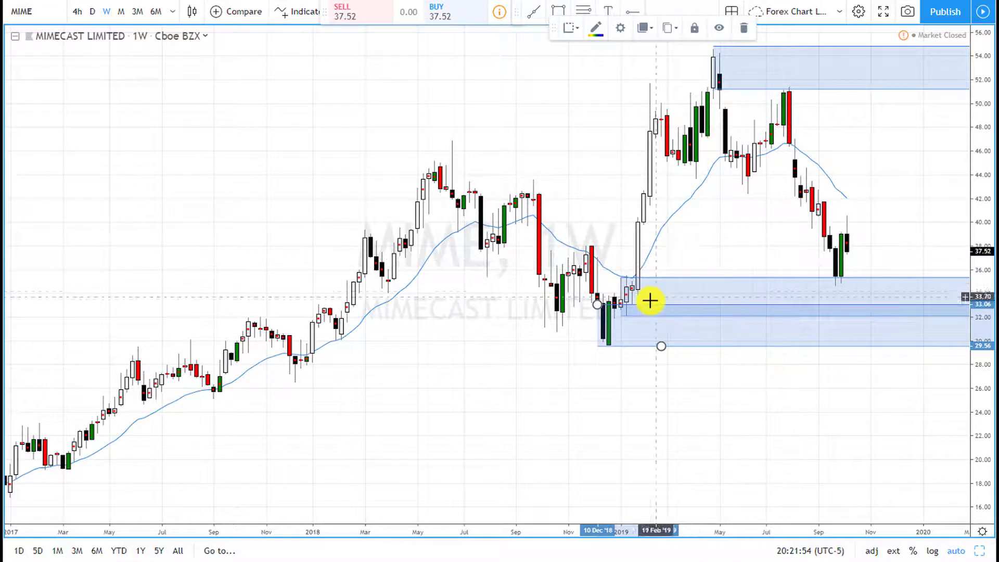
{"action": "left_click", "coordinate": [977, 554]}
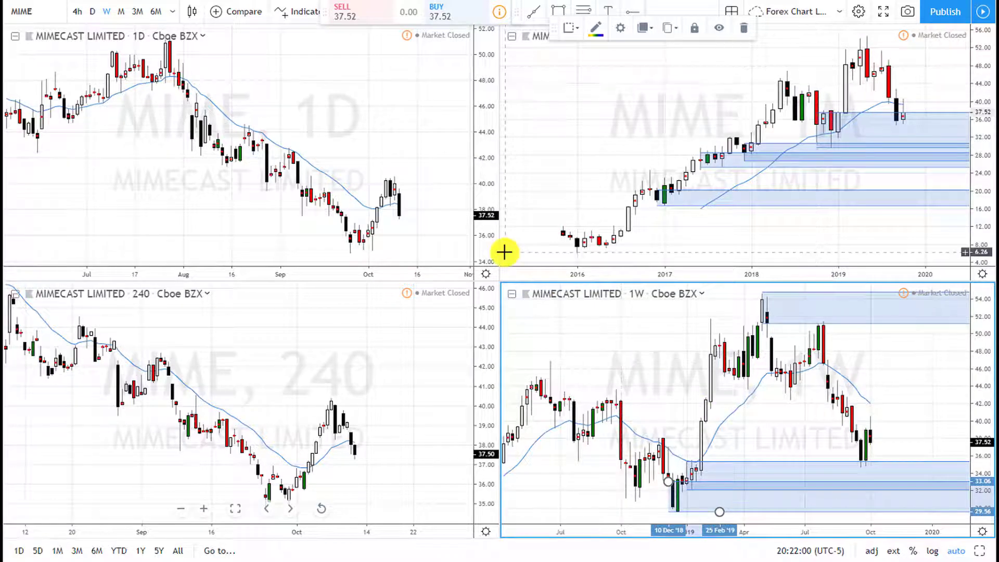
Maximize the daily chart and zoom out until it covers January to October 2019.
{"action": "left_click", "coordinate": [368, 141]}
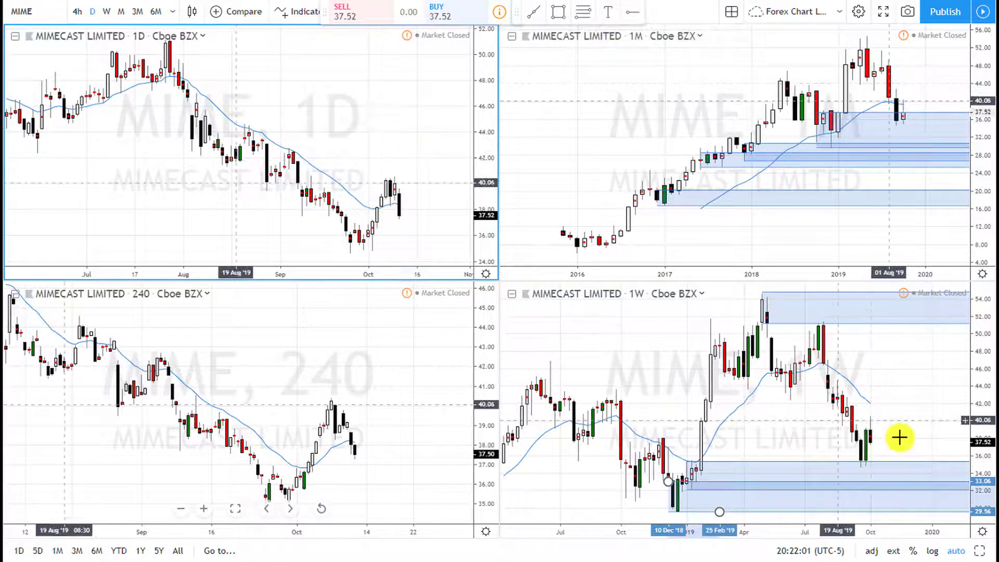
{"action": "left_click", "coordinate": [978, 552]}
{"action": "scroll", "coordinate": [830, 392], "scroll_direction": "up", "scroll_amount": 5}
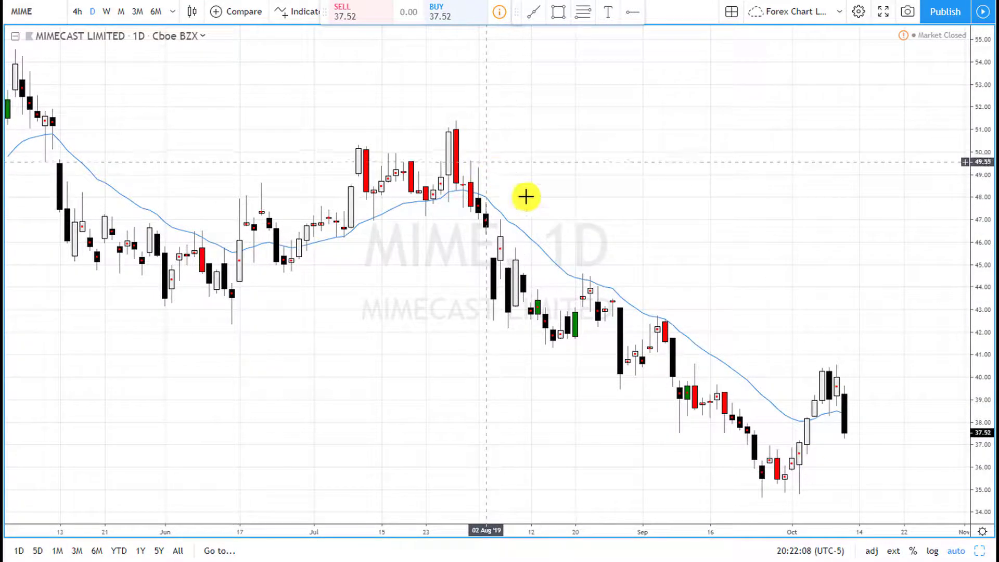
{"action": "scroll", "coordinate": [846, 416], "scroll_direction": "up", "scroll_amount": 1}
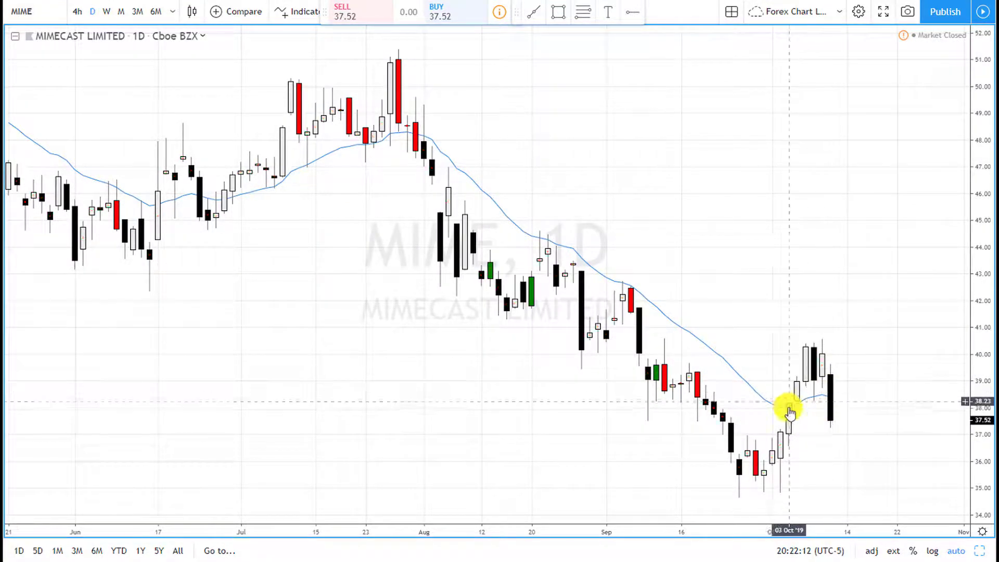
{"action": "left_click", "coordinate": [583, 15]}
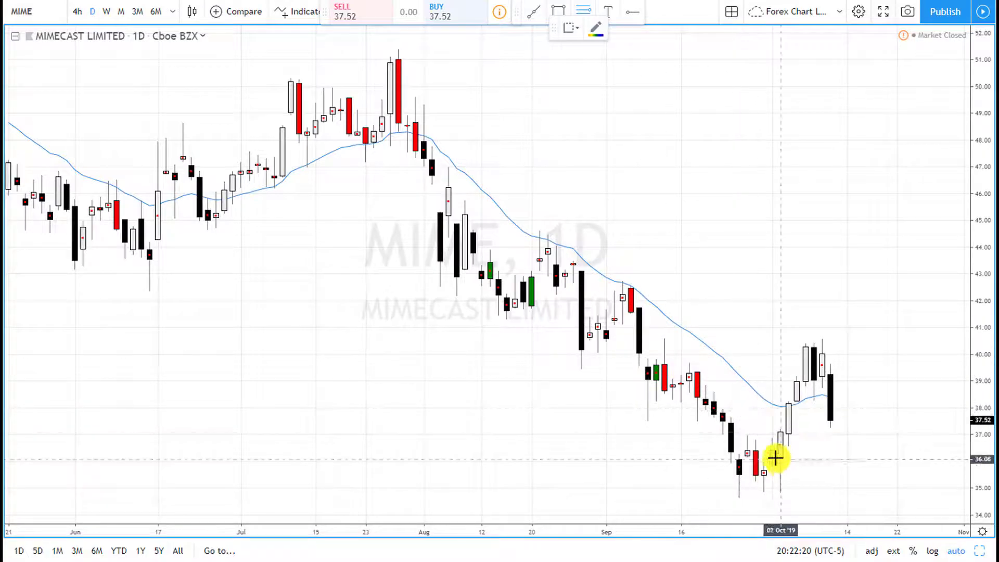
{"action": "scroll", "coordinate": [762, 426], "scroll_direction": "down", "scroll_amount": 3}
{"action": "scroll", "coordinate": [729, 395], "scroll_direction": "down", "scroll_amount": 2}
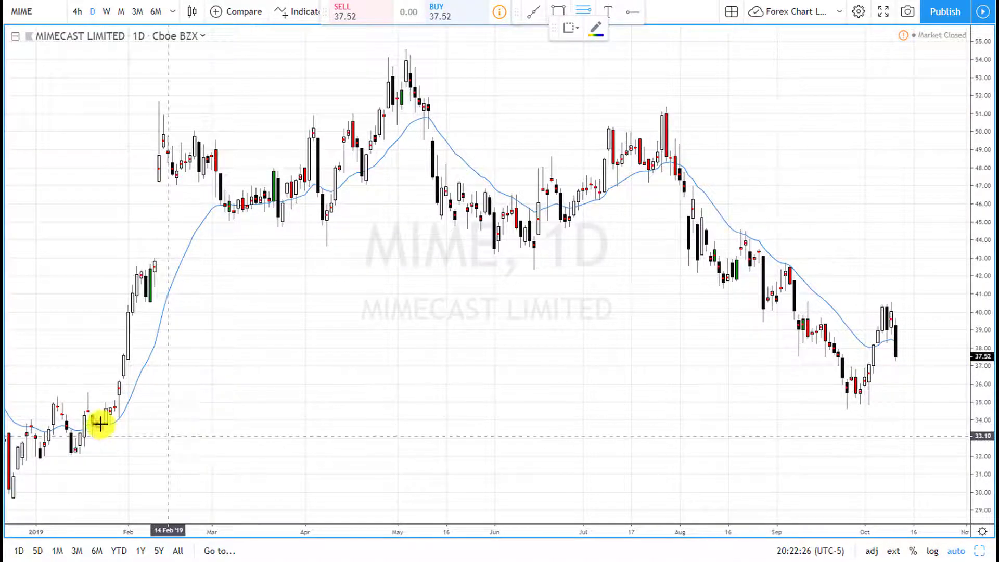
Draw a support band at the early-2019 lows, bottoming near 33.7.
{"action": "left_click", "coordinate": [97, 401]}
{"action": "left_click", "coordinate": [122, 425]}
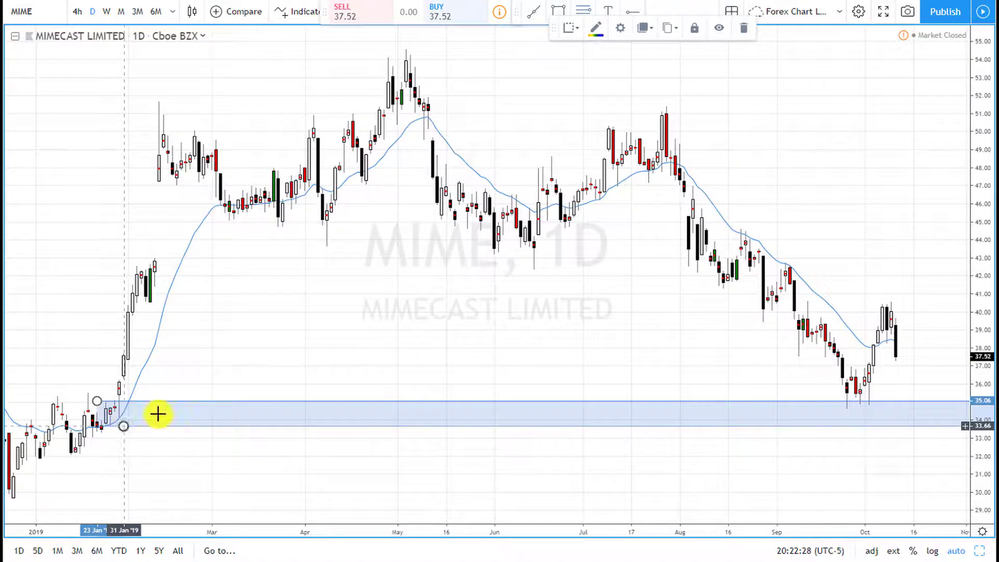
{"action": "left_click", "coordinate": [648, 357]}
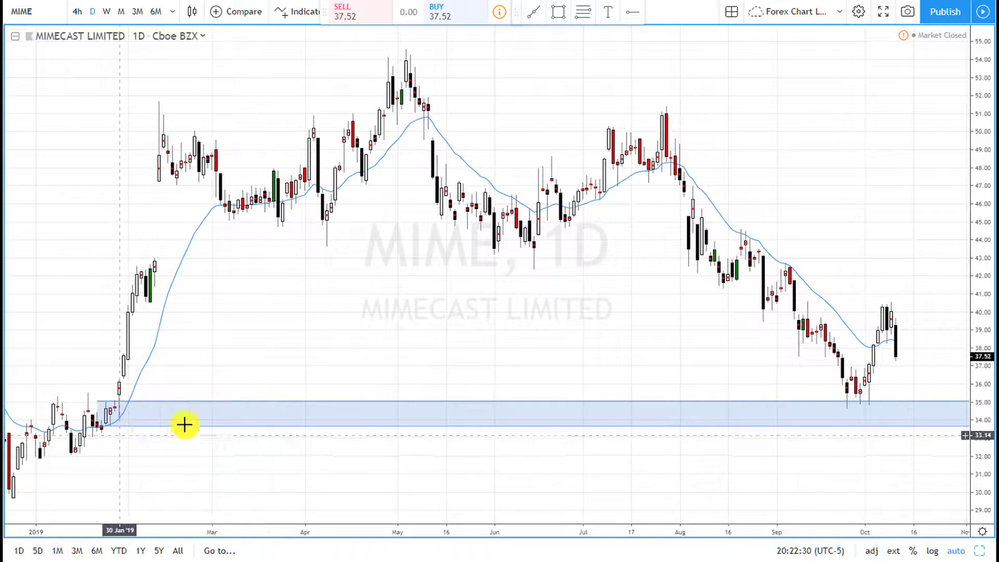
{"action": "scroll", "coordinate": [888, 389], "scroll_direction": "up", "scroll_amount": 3}
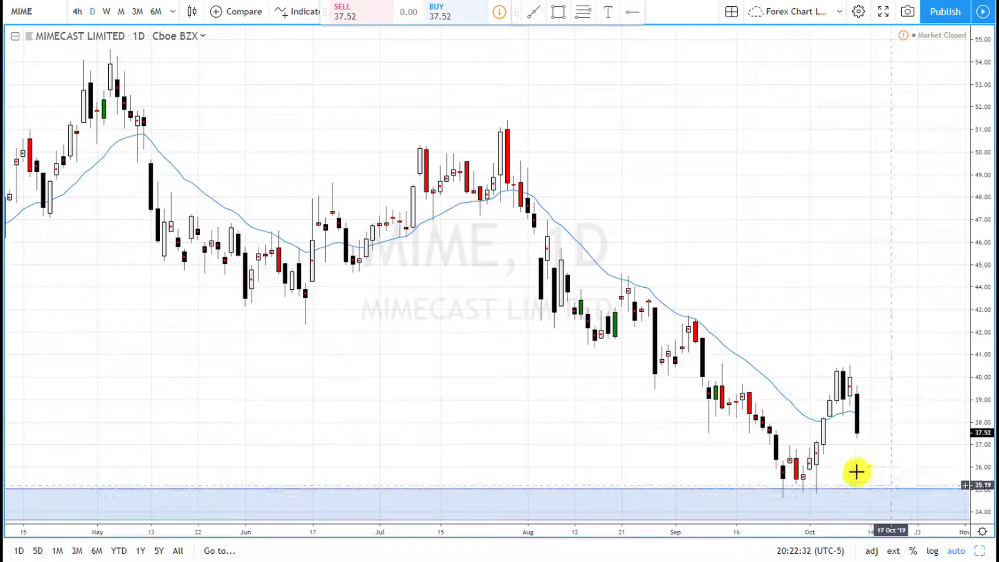
Draw a band from about 36.07 down to 34.70 and extend its left edge to 24 Sep.
{"action": "left_click", "coordinate": [584, 12]}
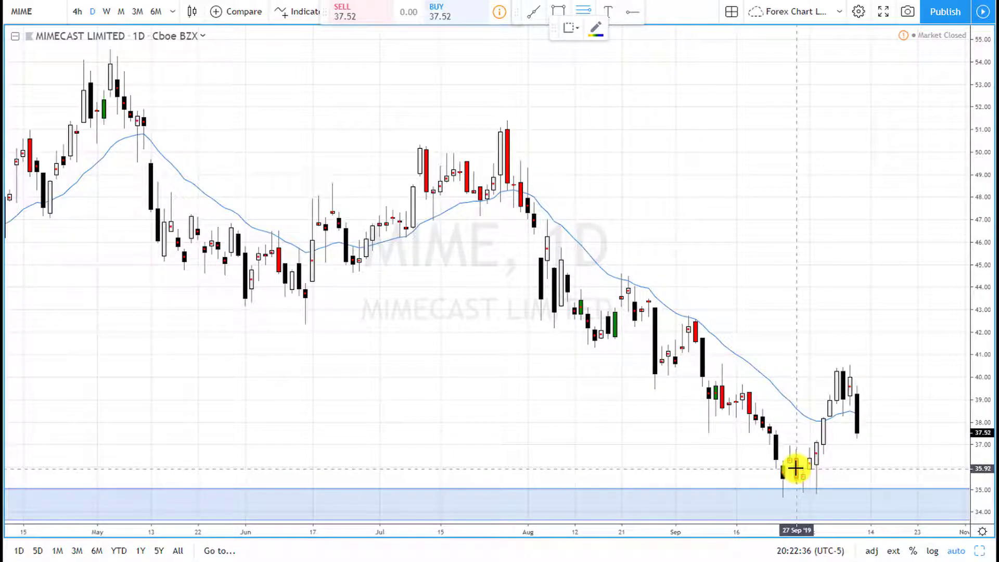
{"action": "left_click_drag", "start_coordinate": [796, 465], "coordinate": [814, 495]}
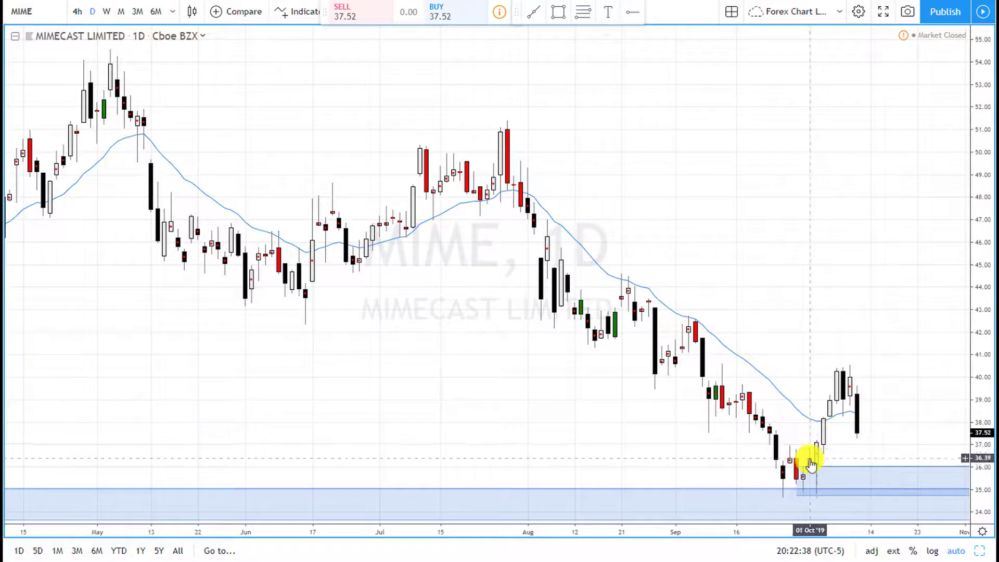
{"action": "scroll", "coordinate": [822, 471], "scroll_direction": "up", "scroll_amount": 2}
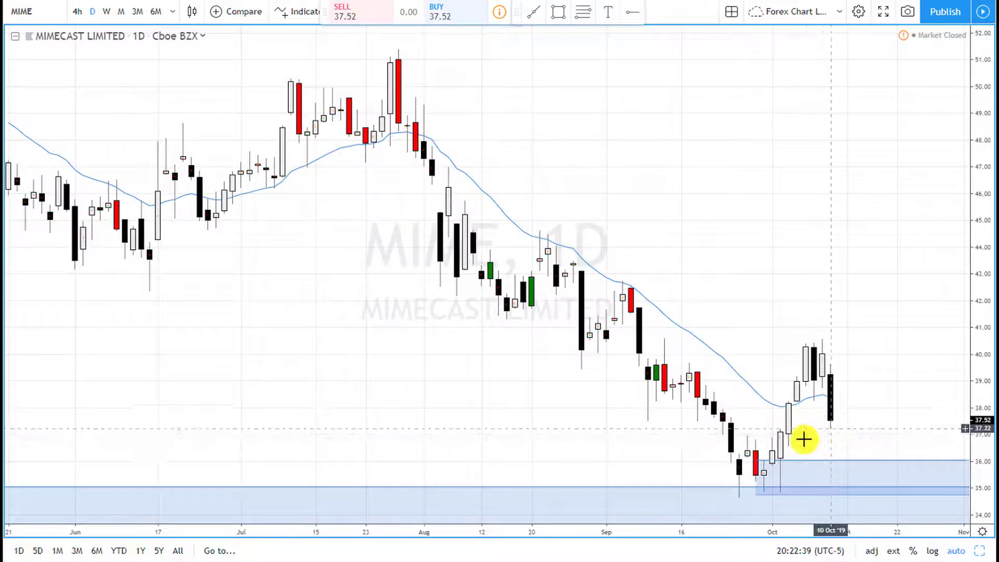
{"action": "left_click", "coordinate": [769, 501]}
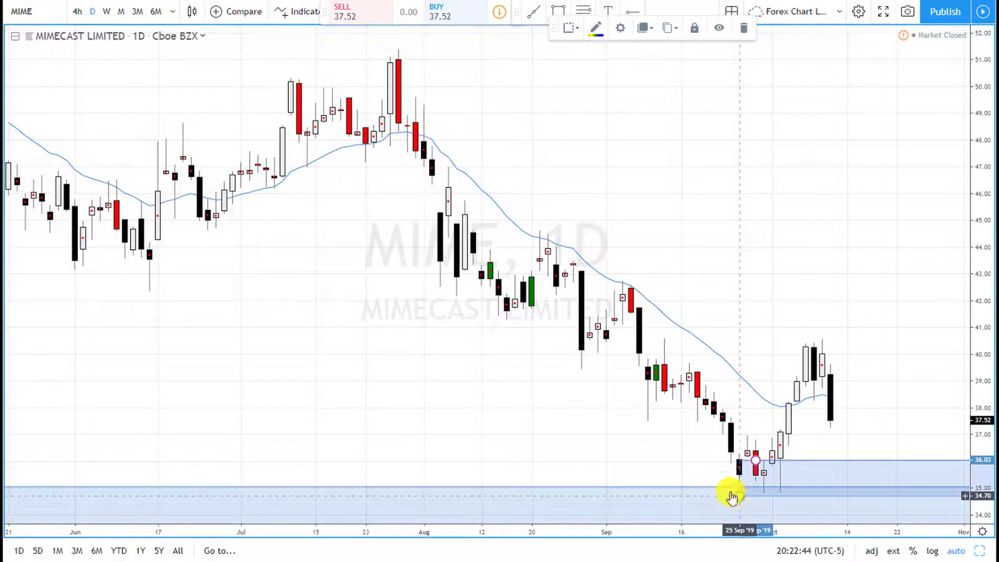
{"action": "left_click", "coordinate": [737, 495]}
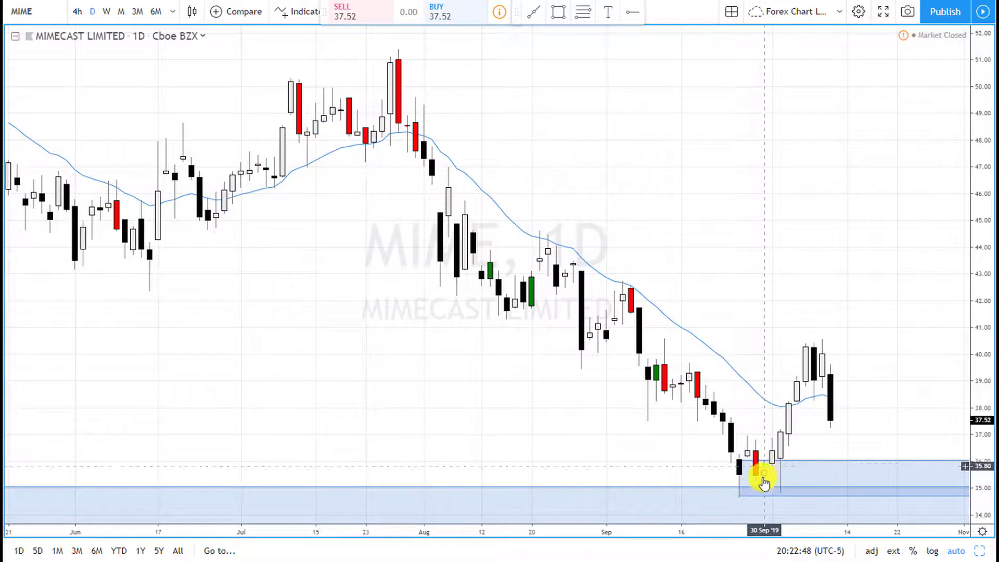
{"action": "scroll", "coordinate": [662, 439], "scroll_direction": "up", "scroll_amount": 5}
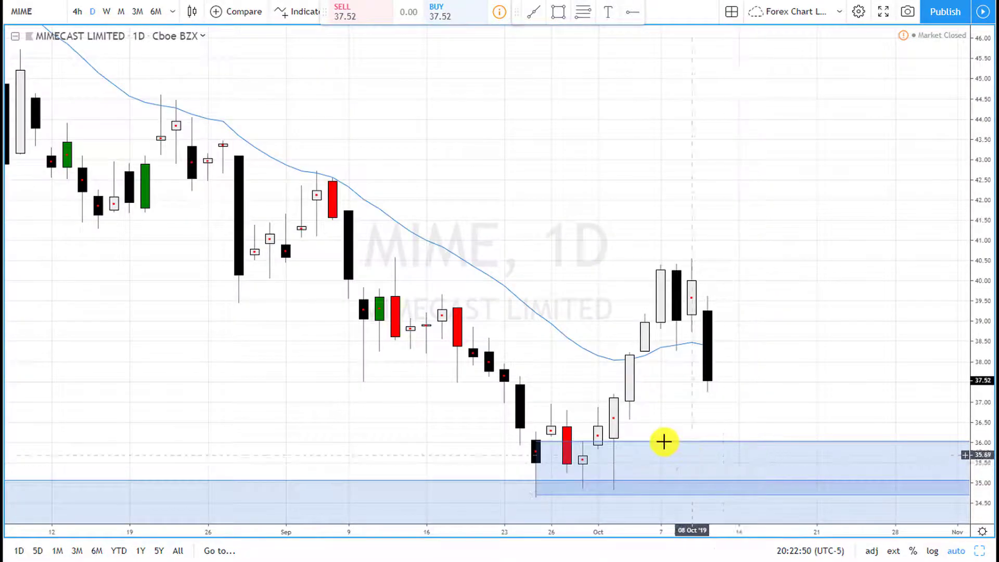
{"action": "left_click_drag", "start_coordinate": [642, 399], "coordinate": [890, 353]}
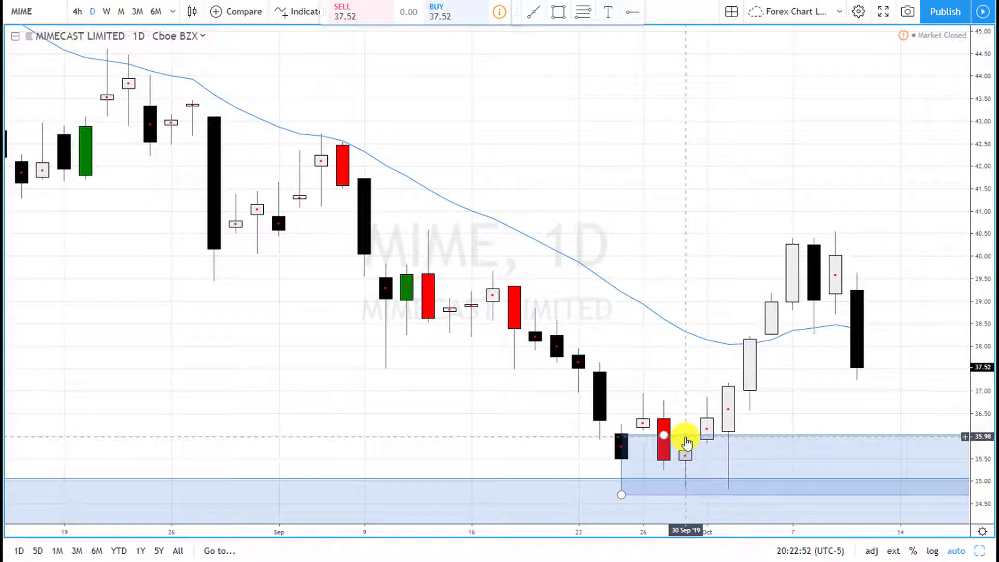
{"action": "left_click", "coordinate": [665, 439]}
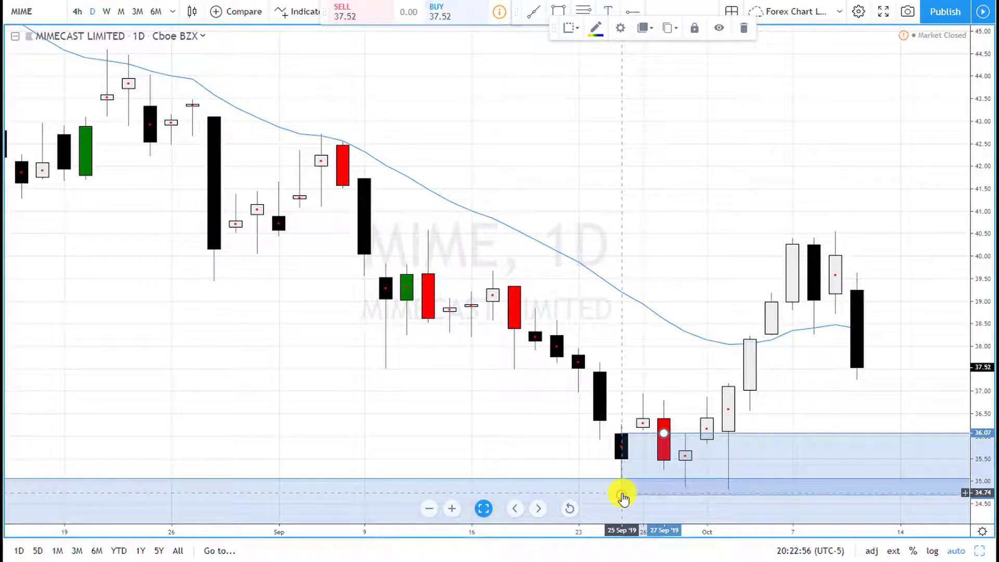
{"action": "left_click_drag", "start_coordinate": [622, 495], "coordinate": [600, 494]}
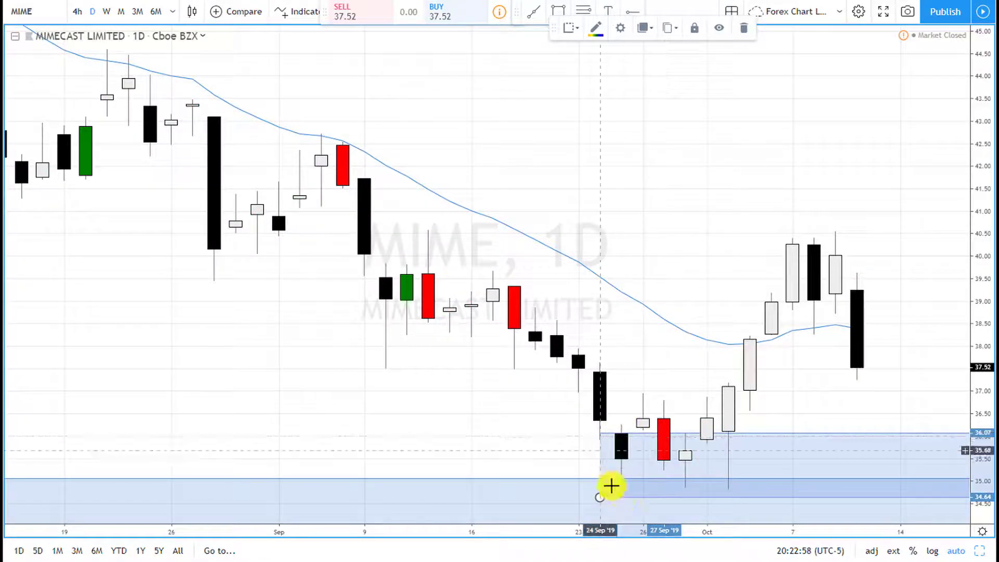
Restore the layout and maximize the 4-hour MIME chart.
{"action": "left_click", "coordinate": [976, 556]}
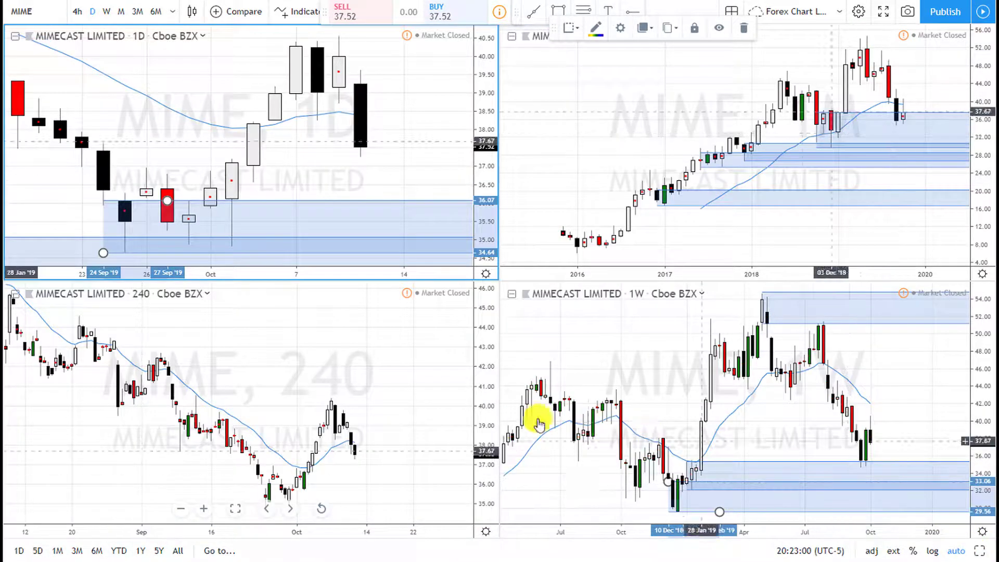
{"action": "scroll", "coordinate": [380, 167], "scroll_direction": "down", "scroll_amount": 3}
{"action": "scroll", "coordinate": [371, 374], "scroll_direction": "down", "scroll_amount": 5}
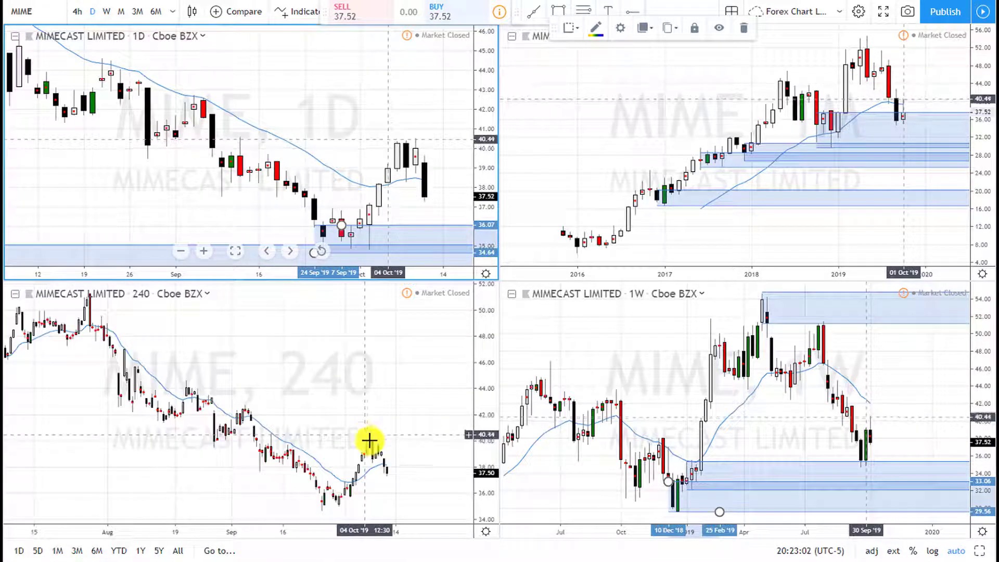
{"action": "left_click", "coordinate": [381, 483]}
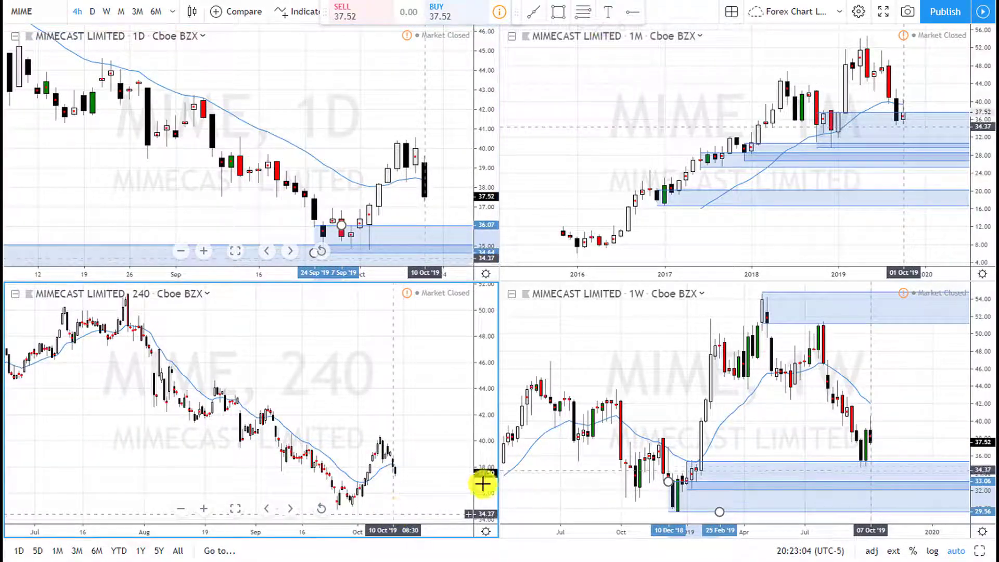
{"action": "left_click", "coordinate": [979, 550]}
{"action": "scroll", "coordinate": [761, 461], "scroll_direction": "up", "scroll_amount": 3}
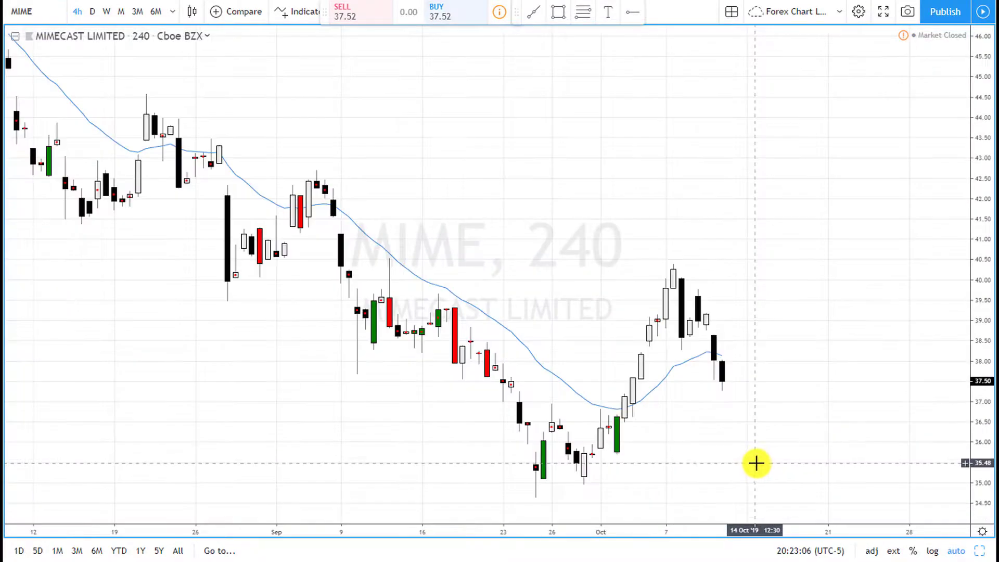
Draw a band from about 35.82 down to 34.67 at the late-September lows.
{"action": "left_click", "coordinate": [585, 13]}
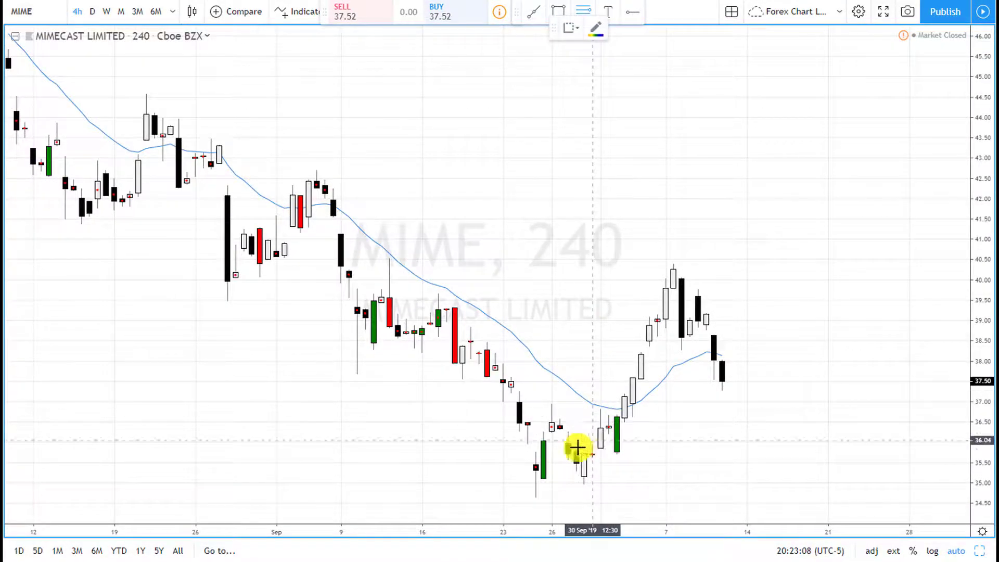
{"action": "left_click_drag", "start_coordinate": [534, 449], "coordinate": [609, 496]}
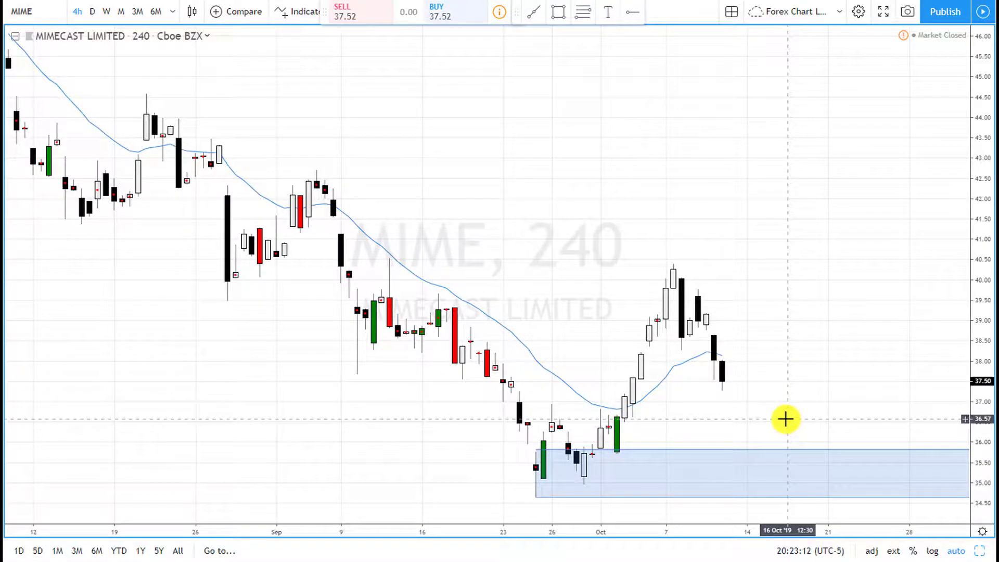
{"action": "left_click_drag", "start_coordinate": [785, 419], "coordinate": [803, 408]}
{"action": "scroll", "coordinate": [588, 346], "scroll_direction": "up", "scroll_amount": 1}
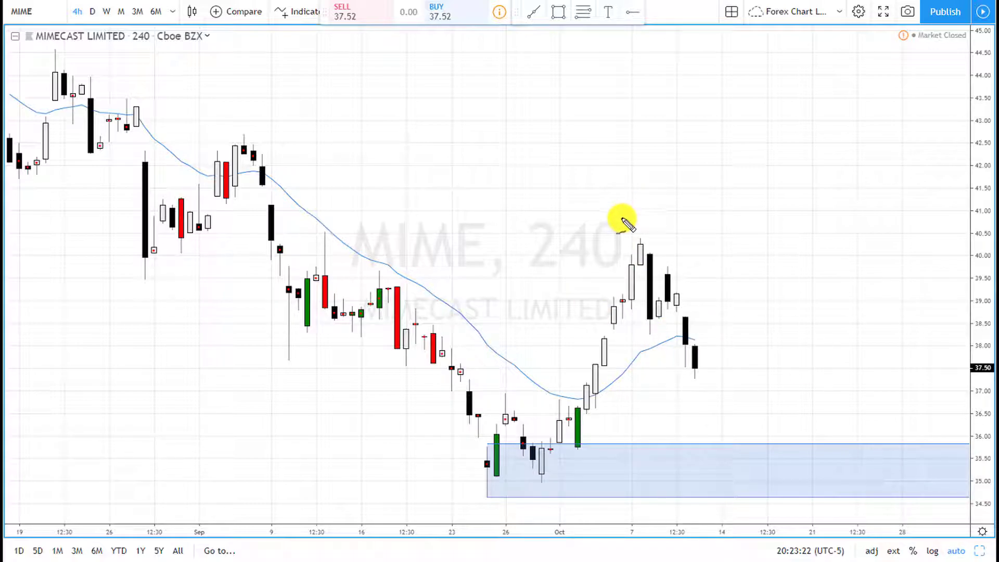
{"action": "left_click_drag", "start_coordinate": [645, 425], "coordinate": [625, 198]}
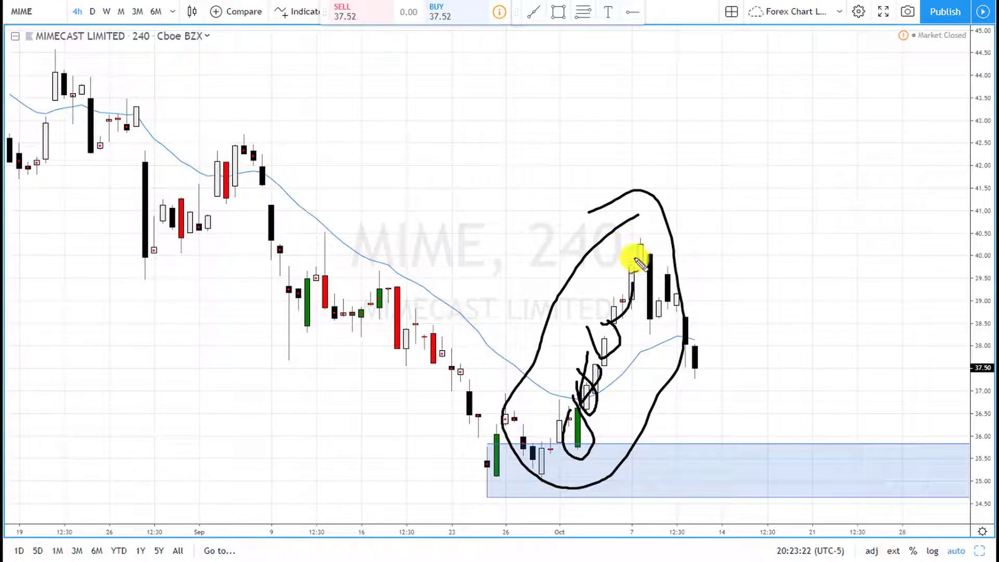
{"action": "key", "text": "Escape"}
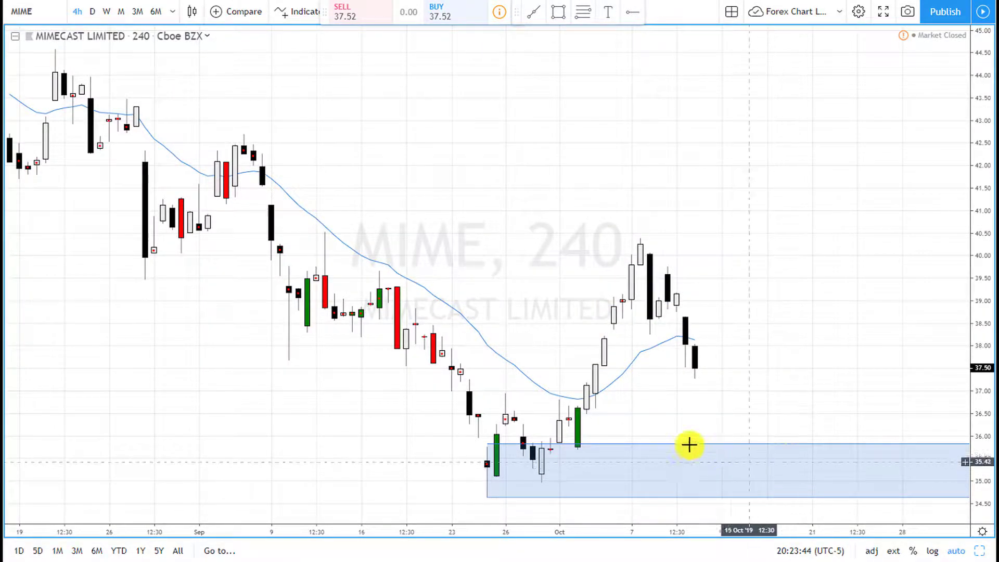
{"action": "scroll", "coordinate": [714, 420], "scroll_direction": "down", "scroll_amount": 5}
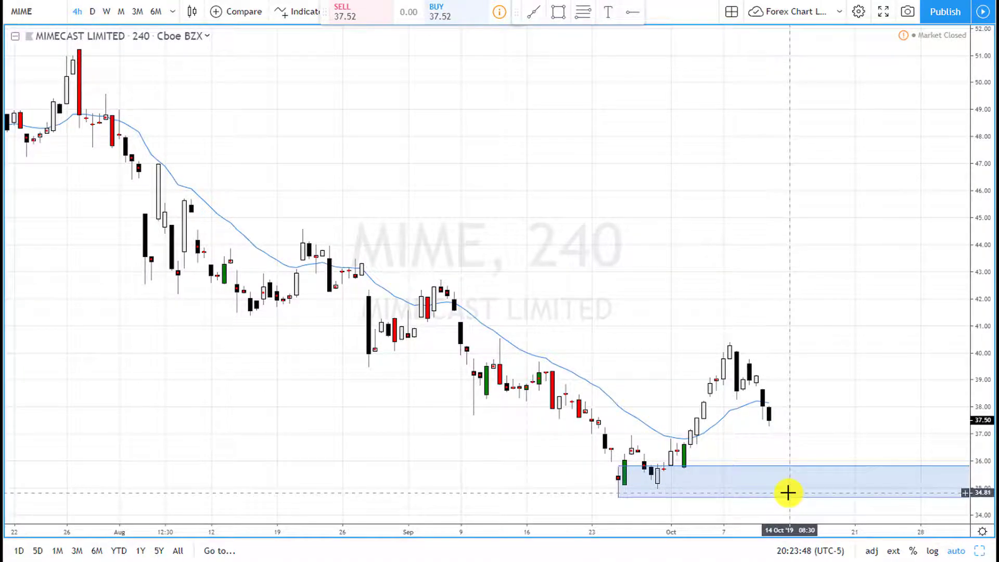
Restore the four-panel layout and pan the monthly chart toward recent months.
{"action": "left_click", "coordinate": [982, 554]}
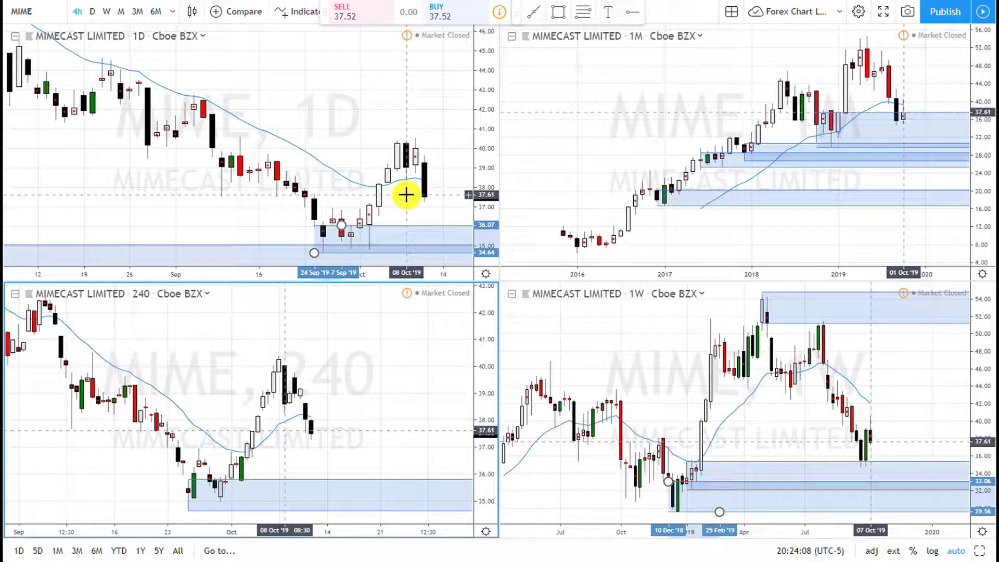
{"action": "left_click", "coordinate": [326, 123]}
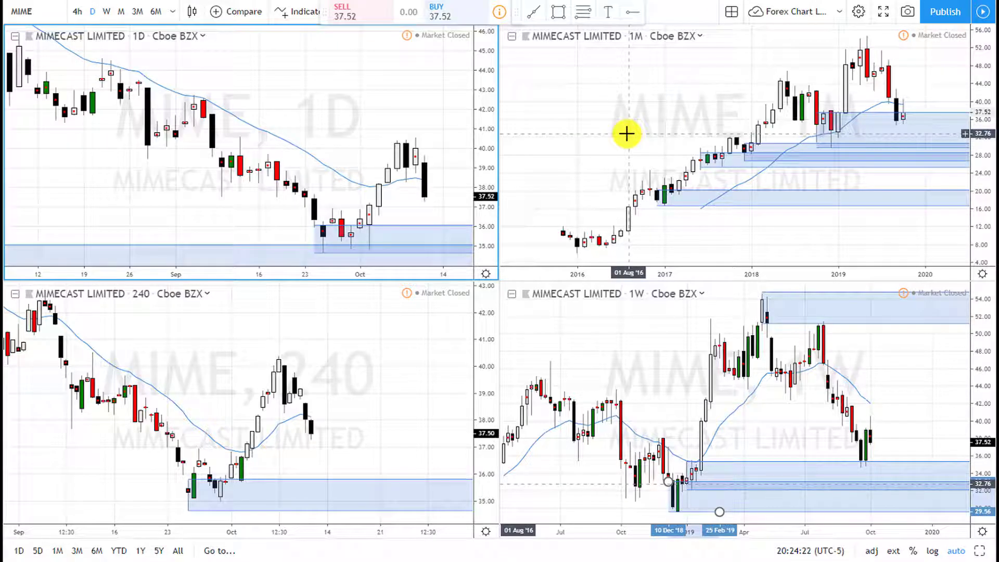
{"action": "left_click_drag", "start_coordinate": [669, 107], "coordinate": [627, 119]}
{"action": "scroll", "coordinate": [628, 119], "scroll_direction": "up", "scroll_amount": 1}
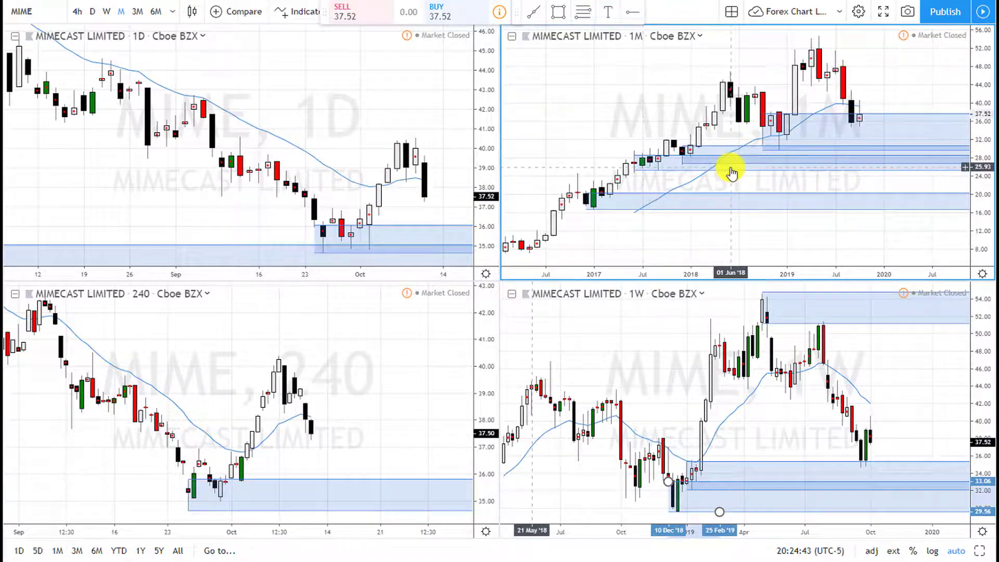
{"action": "scroll", "coordinate": [396, 204], "scroll_direction": "down", "scroll_amount": 2}
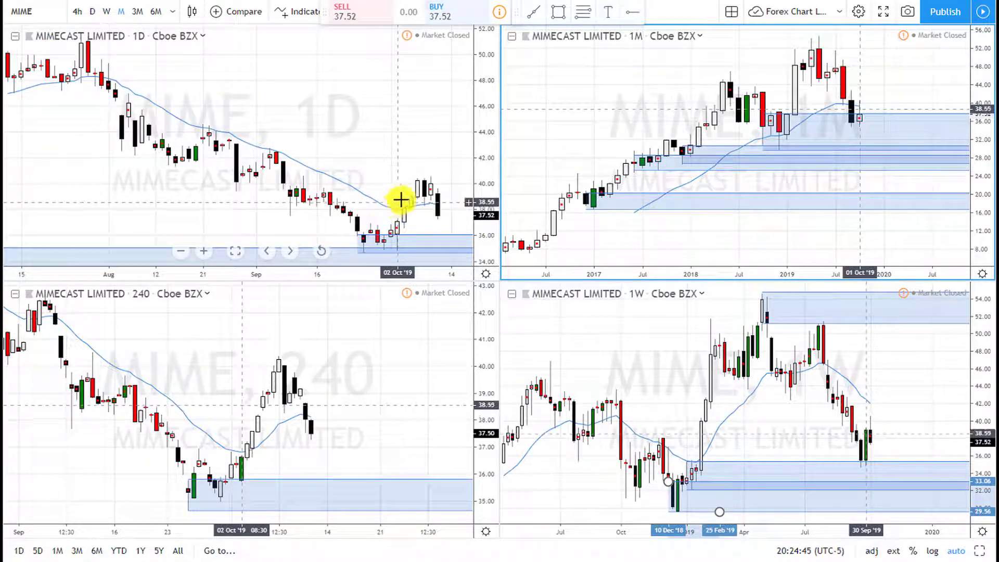